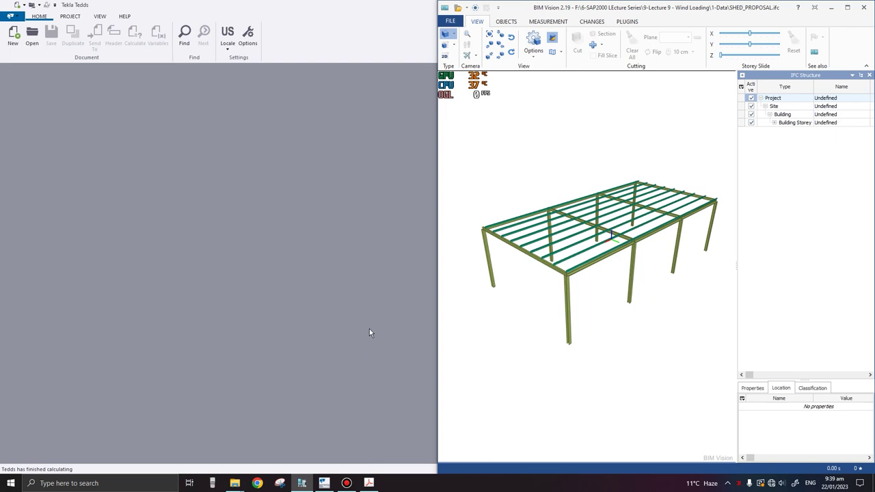
Review the wind load chapters in the ASCE 7-16 PDF contents, then minimize Acrobat.
{"action": "left_click", "coordinate": [369, 483]}
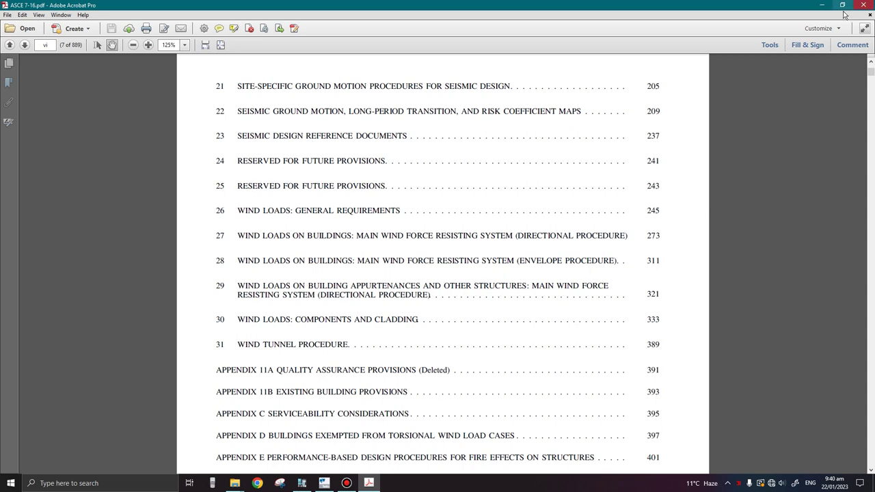
{"action": "left_click", "coordinate": [822, 4]}
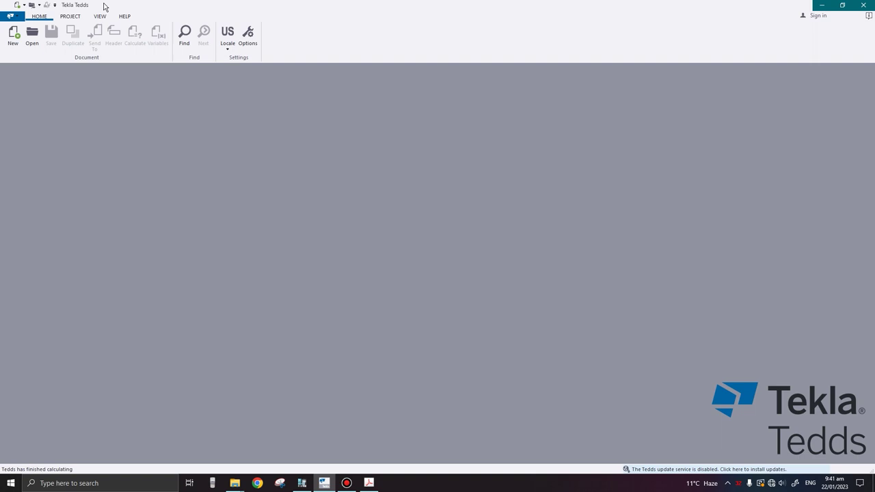
Keep the USA locale, start a new document and choose the Tedds calculations (USA SI units) library.
{"action": "left_click", "coordinate": [226, 53]}
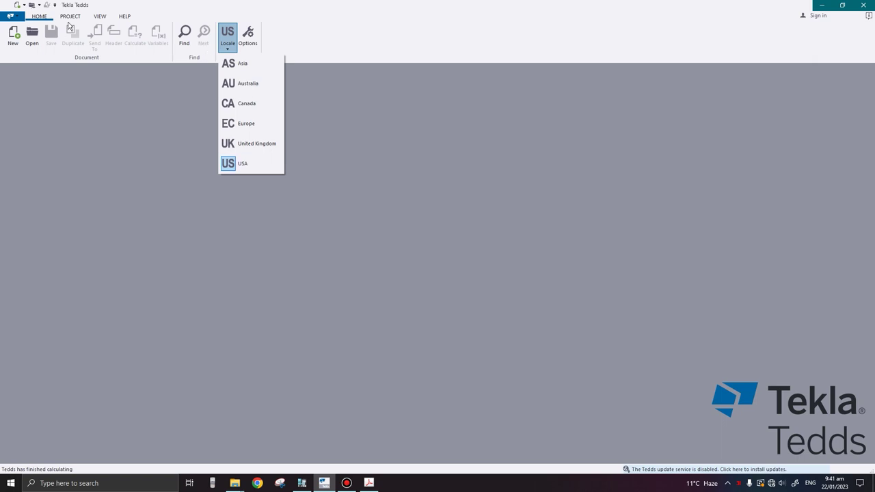
{"action": "left_click", "coordinate": [250, 167]}
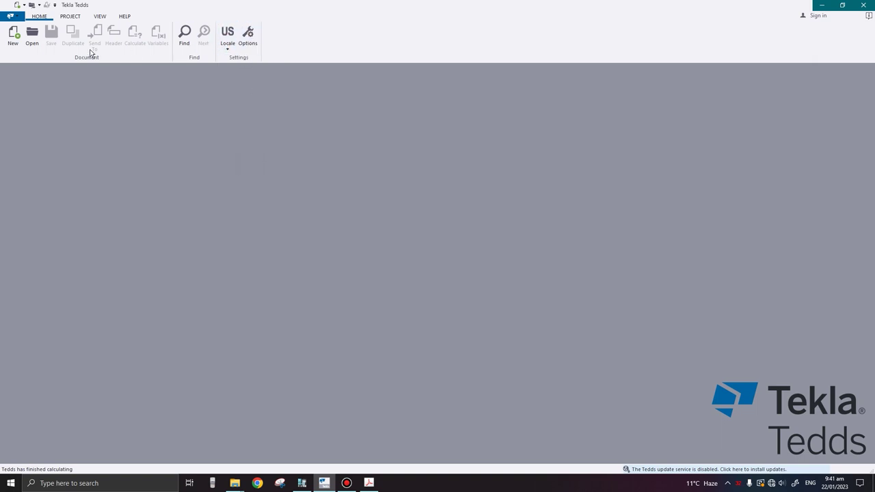
{"action": "left_click", "coordinate": [13, 42]}
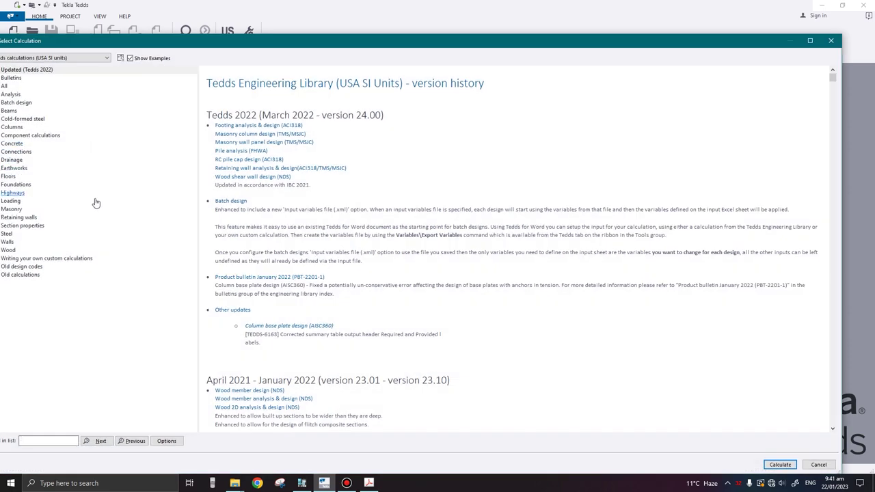
{"action": "left_click_drag", "start_coordinate": [97, 46], "coordinate": [121, 38]}
{"action": "left_click", "coordinate": [90, 51]}
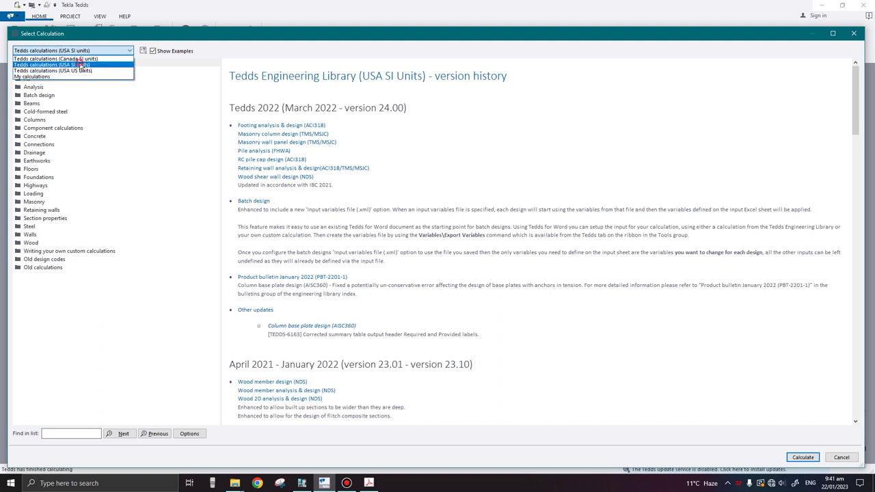
{"action": "left_click", "coordinate": [80, 66]}
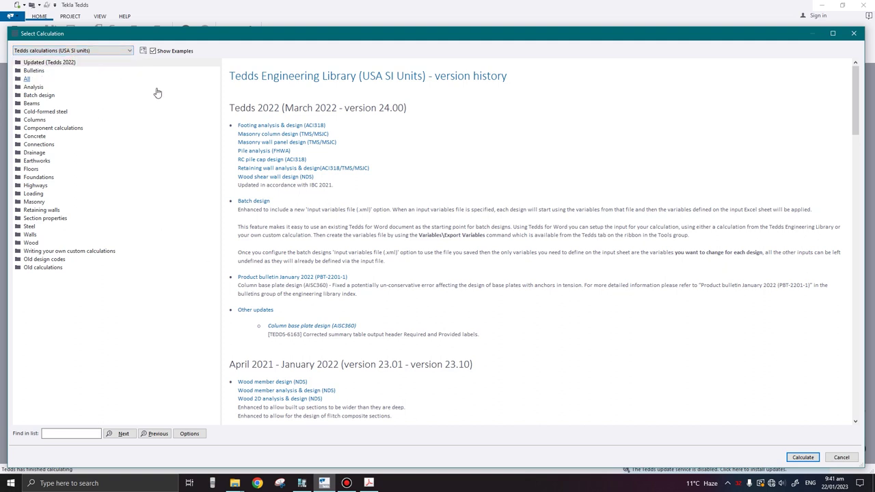
Expand Loading > Wind loading (ASCE7) and preview 'Directional method - flat roof with parapet example'.
{"action": "left_click", "coordinate": [35, 194]}
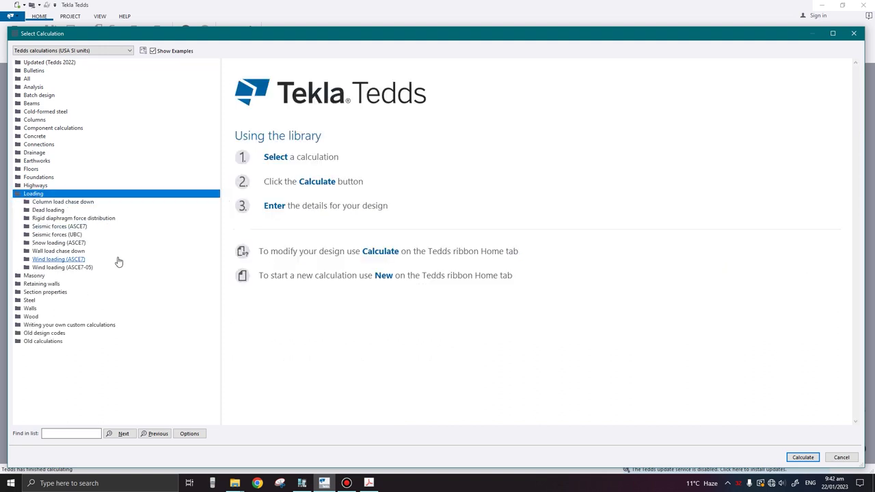
{"action": "left_click", "coordinate": [59, 262]}
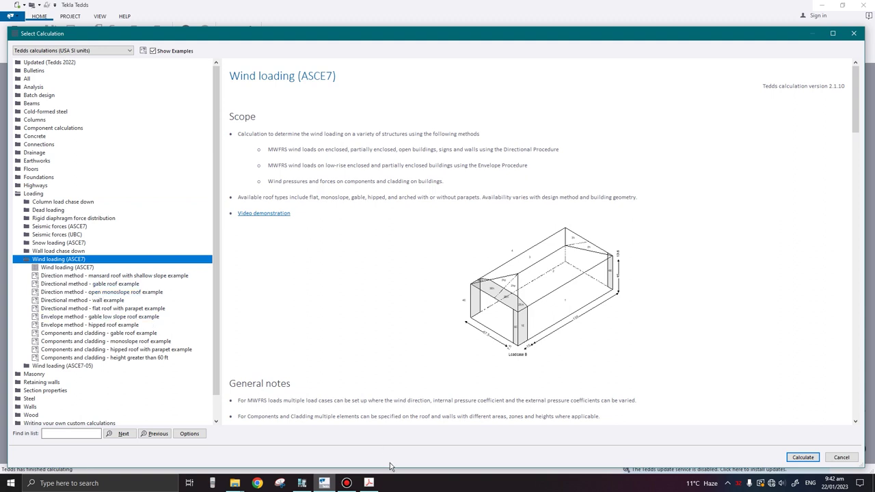
{"action": "left_click", "coordinate": [302, 483]}
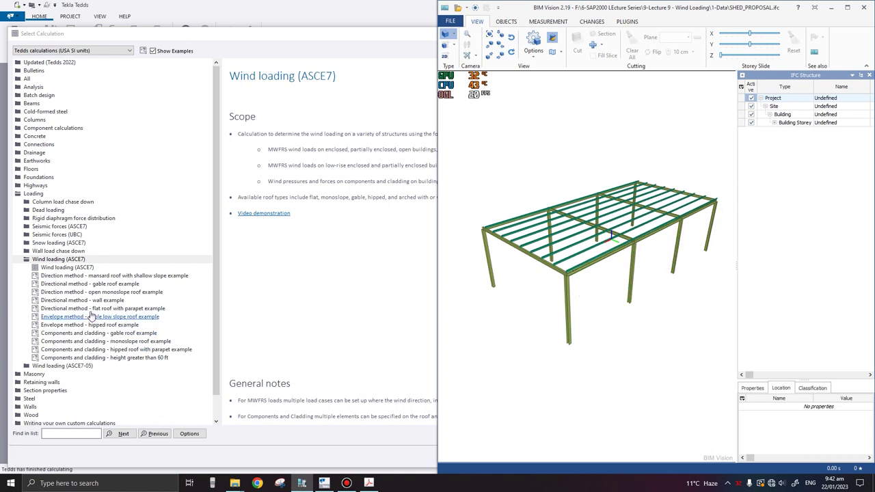
{"action": "left_click", "coordinate": [231, 36]}
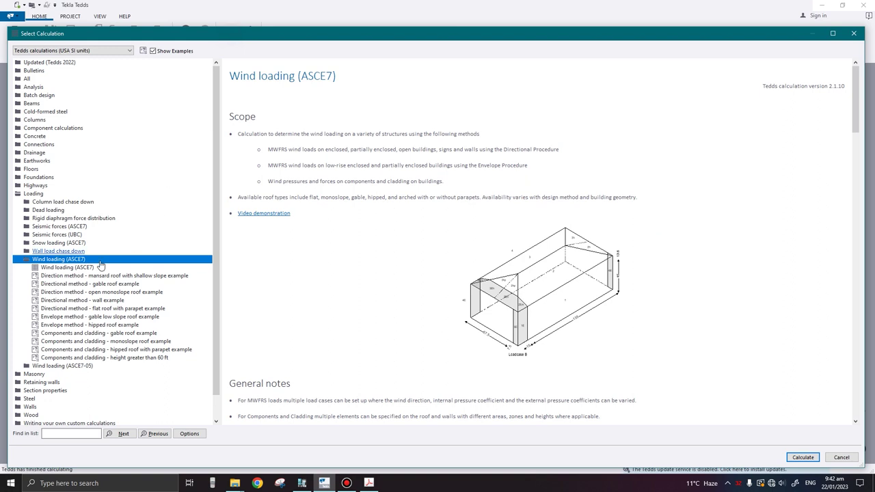
{"action": "left_click", "coordinate": [84, 309]}
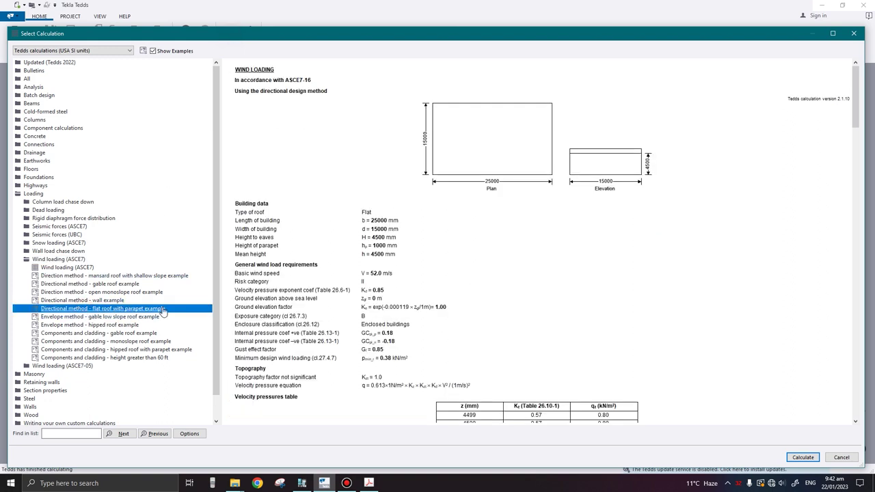
Open the flat roof with parapet example and bring up its building Geometry dialog.
{"action": "double_click", "coordinate": [114, 312]}
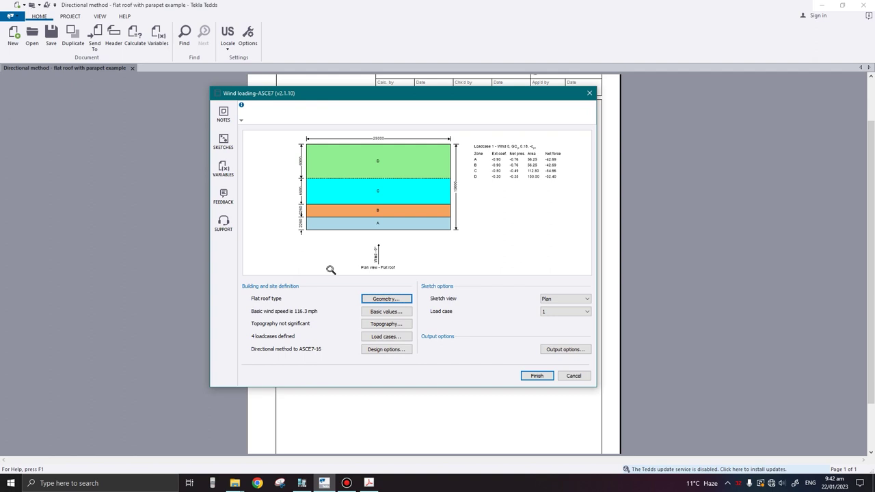
{"action": "left_click_drag", "start_coordinate": [434, 94], "coordinate": [459, 93]}
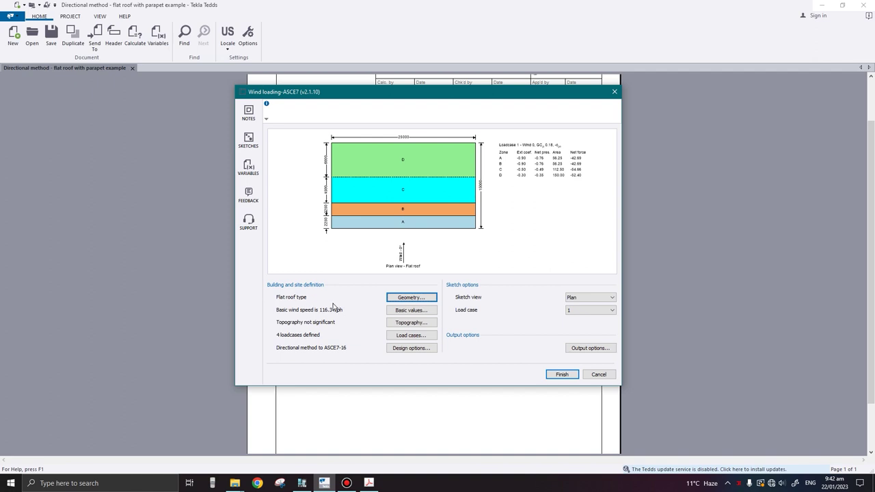
{"action": "left_click", "coordinate": [427, 300]}
{"action": "left_click_drag", "start_coordinate": [383, 98], "coordinate": [319, 110]}
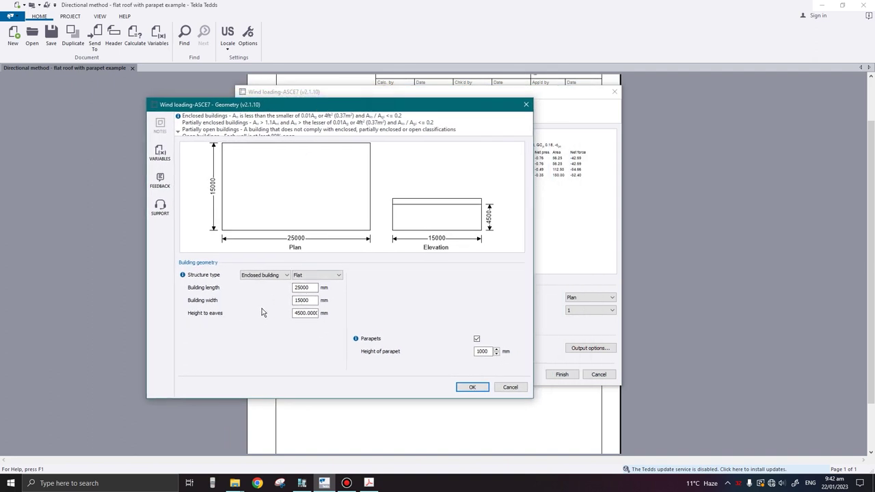
Keep Enclosed building as the structure type and Flat as the roof type.
{"action": "left_click", "coordinate": [301, 483]}
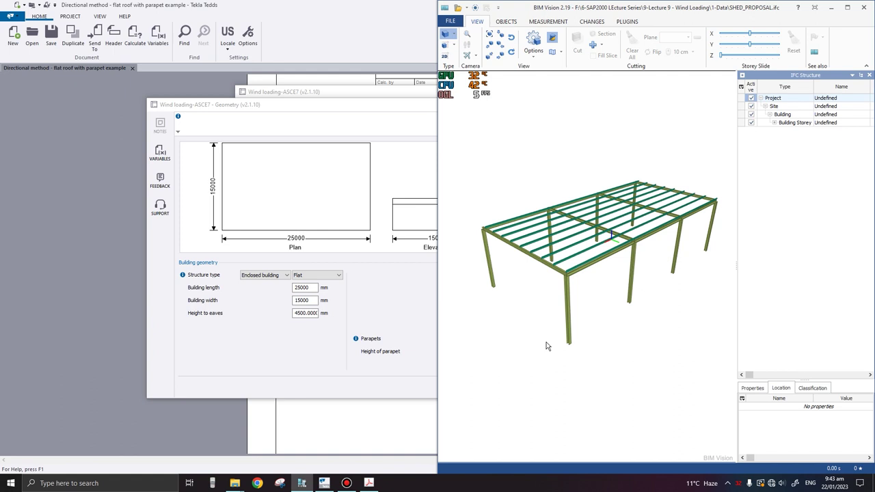
{"action": "left_click", "coordinate": [830, 7]}
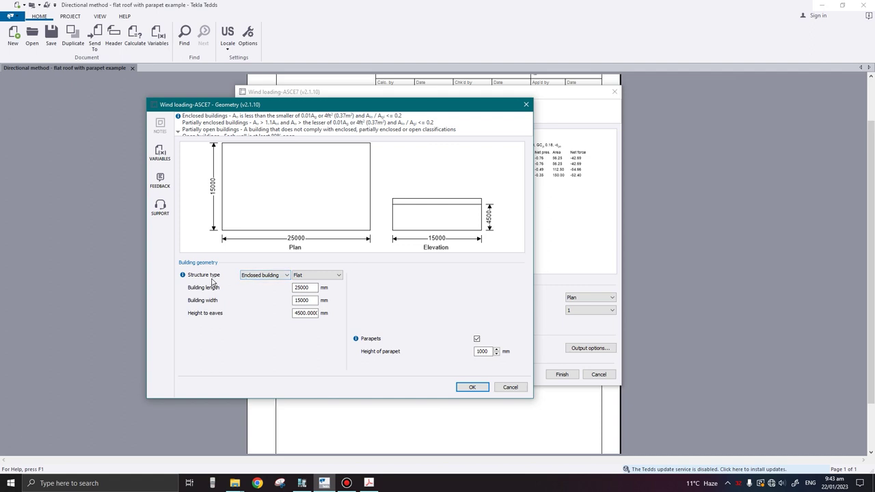
{"action": "left_click", "coordinate": [271, 276]}
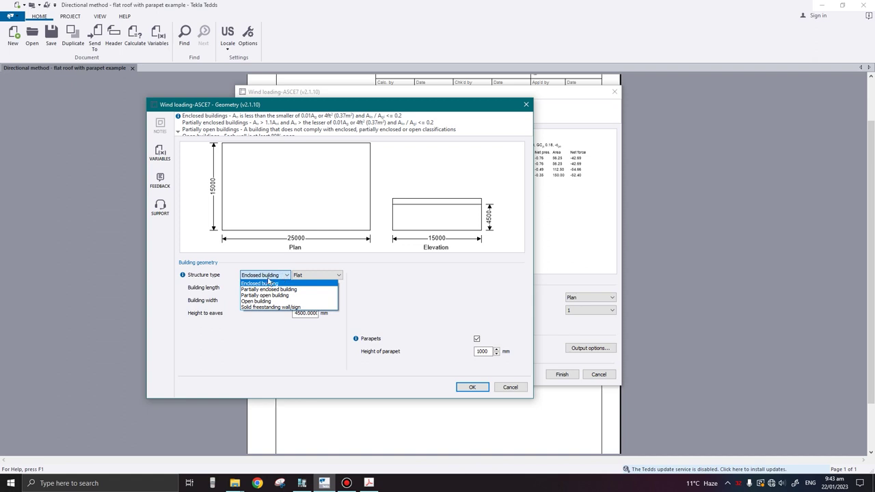
{"action": "left_click", "coordinate": [283, 286]}
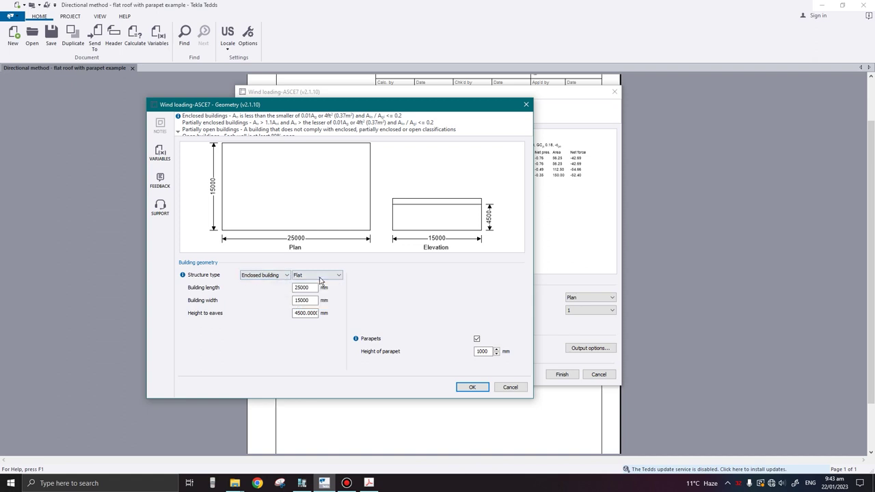
{"action": "left_click", "coordinate": [312, 276]}
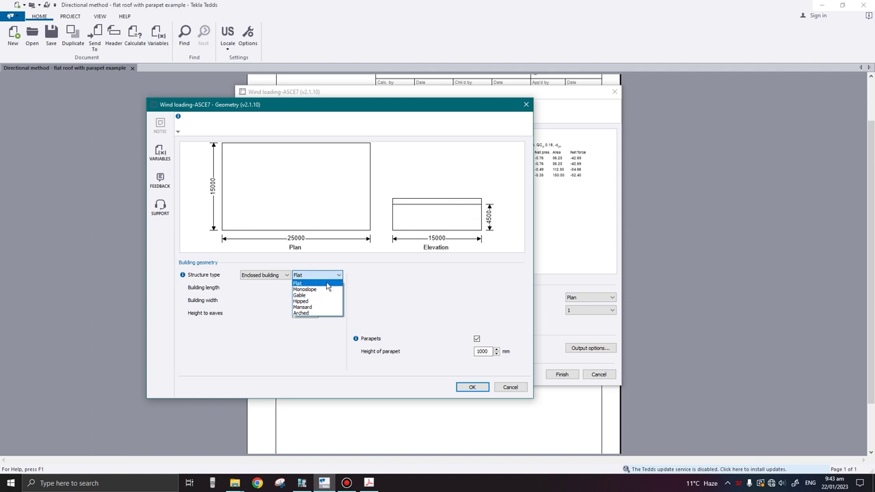
{"action": "left_click", "coordinate": [326, 285]}
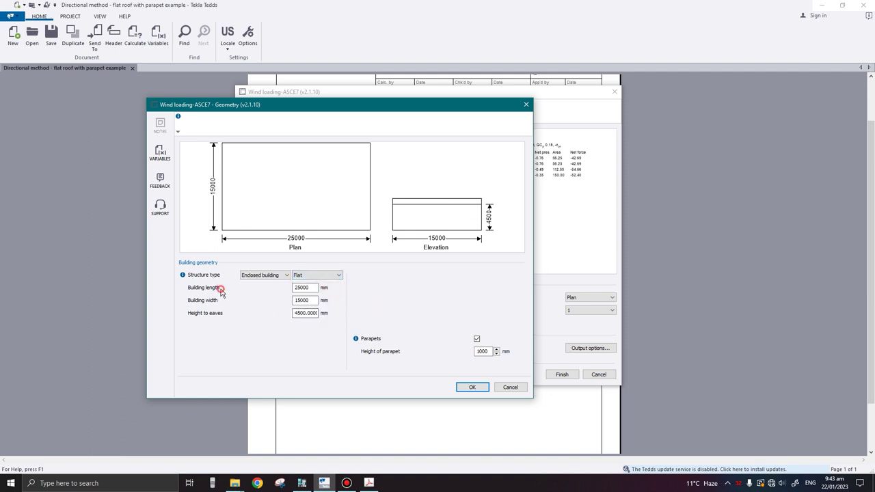
Enter length 20000, width 10000 and eaves height 5500 mm, remove the parapet, and confirm.
{"action": "double_click", "coordinate": [307, 287]}
{"action": "type", "text": "20000"}
{"action": "double_click", "coordinate": [308, 301]}
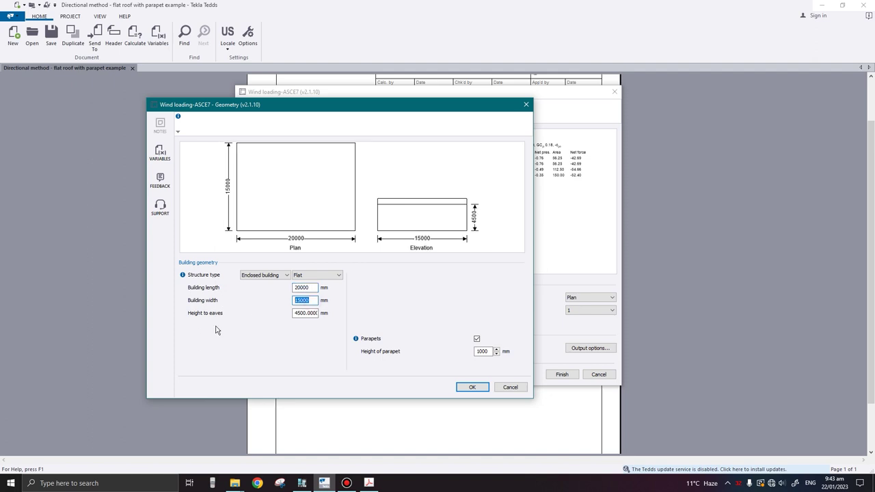
{"action": "type", "text": "10000"}
{"action": "double_click", "coordinate": [295, 312]}
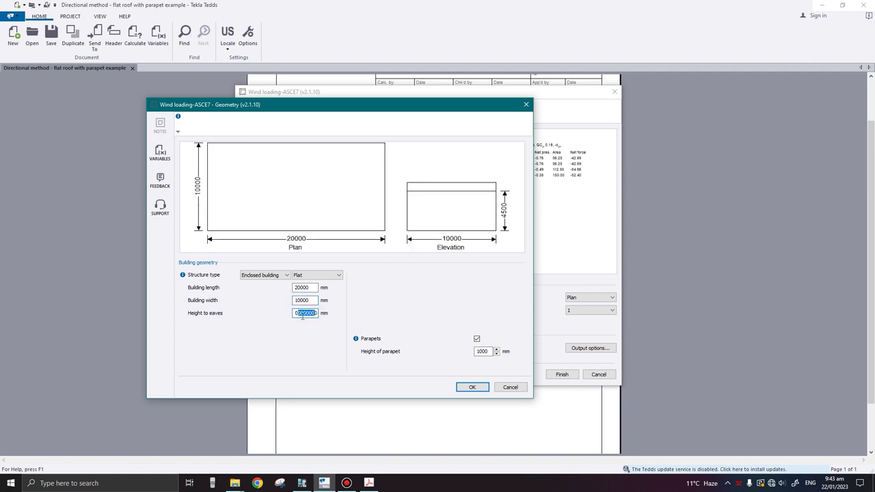
{"action": "double_click", "coordinate": [305, 314]}
{"action": "type", "text": "5"}
{"action": "left_click", "coordinate": [320, 302]}
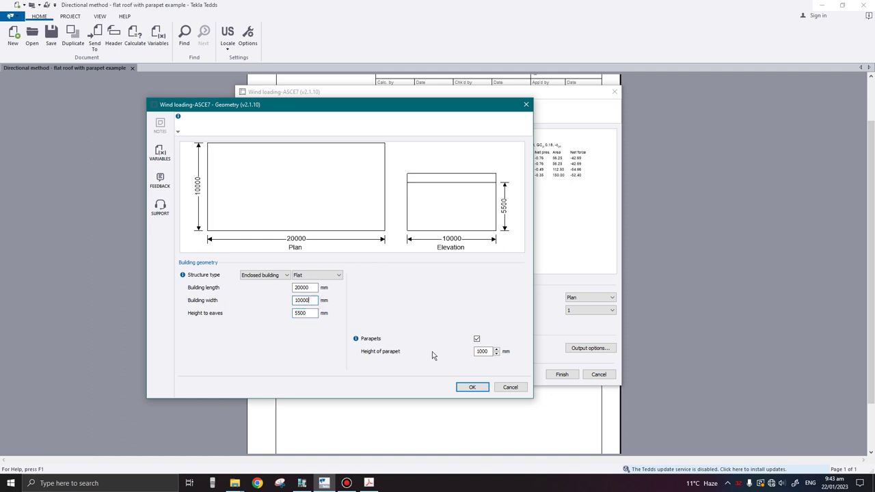
{"action": "left_click", "coordinate": [476, 339]}
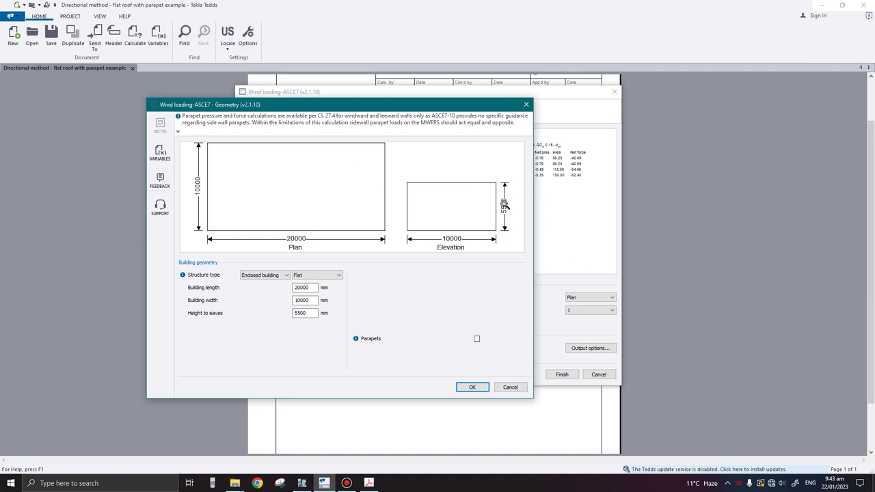
{"action": "left_click", "coordinate": [476, 386]}
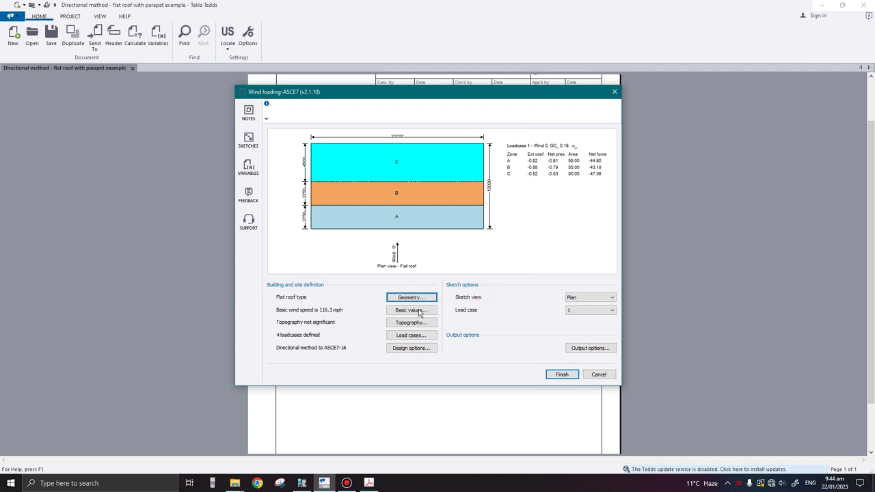
In Basic values, enter location Other and a 38 m/s basic wind speed.
{"action": "left_click", "coordinate": [420, 312]}
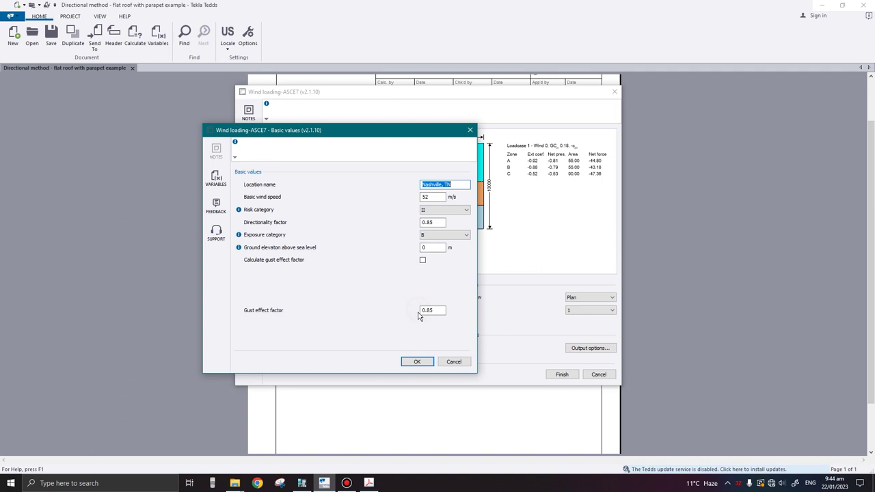
{"action": "left_click_drag", "start_coordinate": [379, 134], "coordinate": [484, 145]}
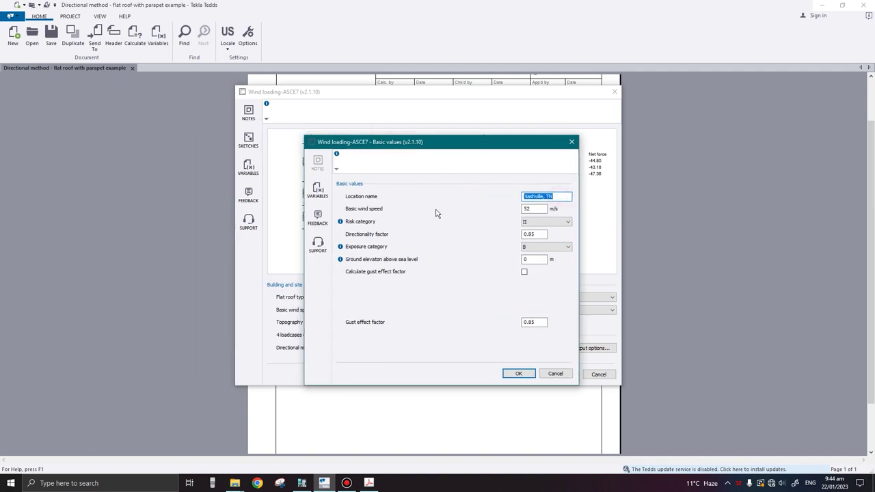
{"action": "type", "text": "Other"}
{"action": "key", "text": "Tab"}
{"action": "left_click", "coordinate": [540, 235]}
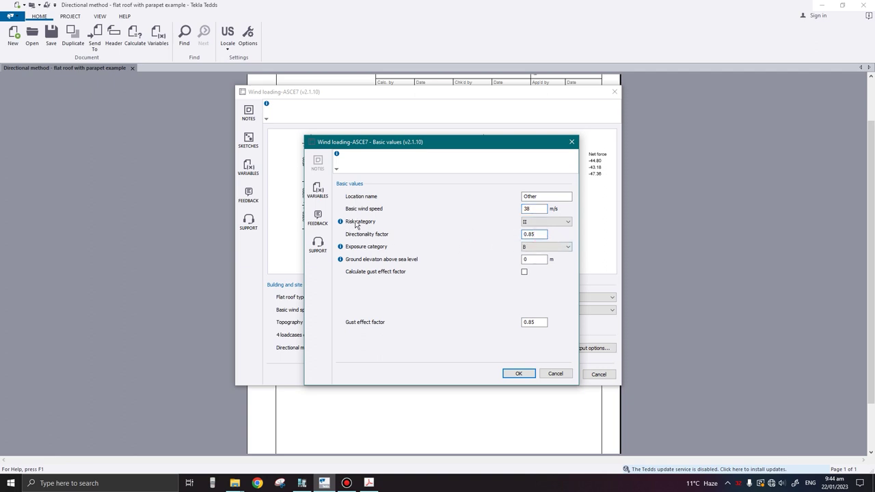
Set the risk category to I after reviewing the full category descriptions.
{"action": "left_click", "coordinate": [562, 222]}
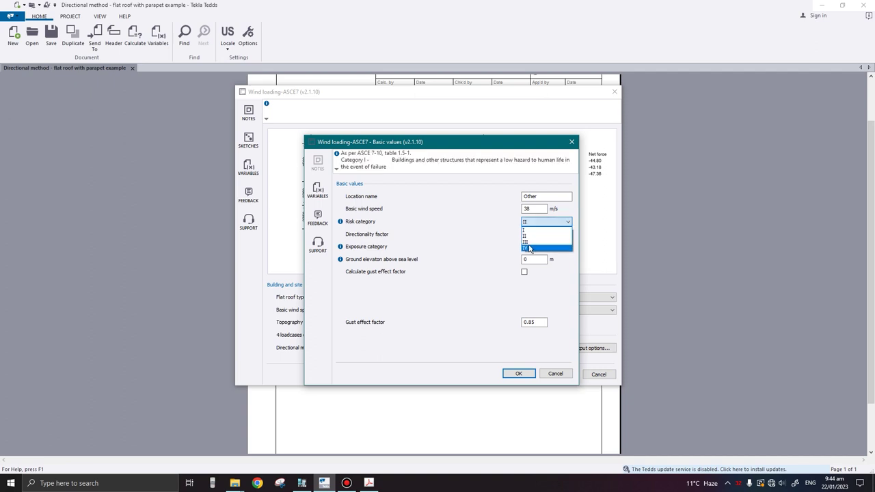
{"action": "left_click", "coordinate": [335, 170]}
{"action": "left_click", "coordinate": [335, 170]}
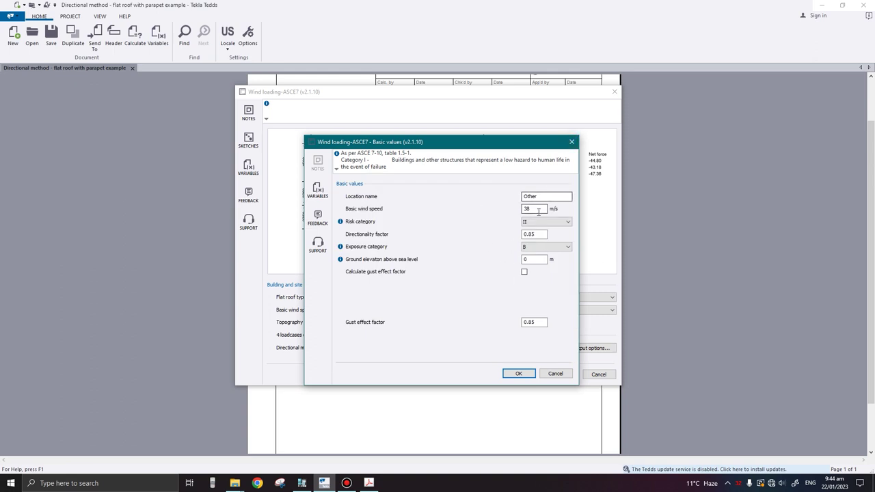
{"action": "left_click", "coordinate": [537, 222]}
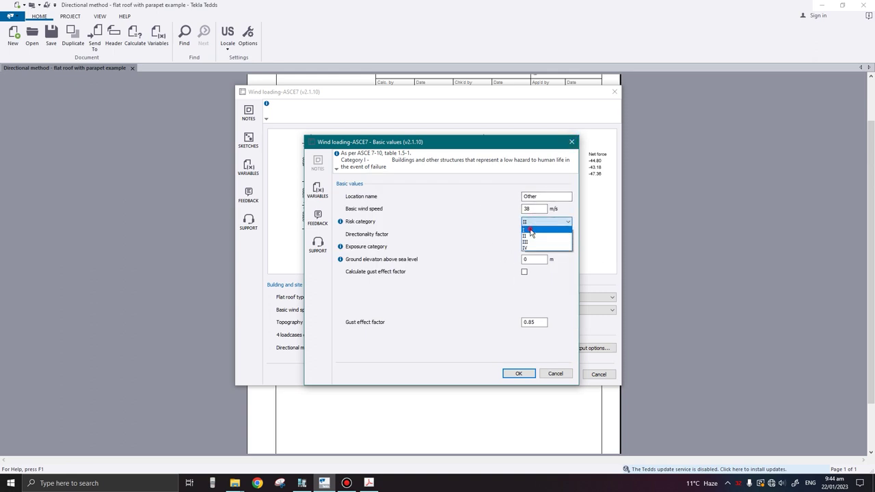
{"action": "left_click", "coordinate": [530, 231]}
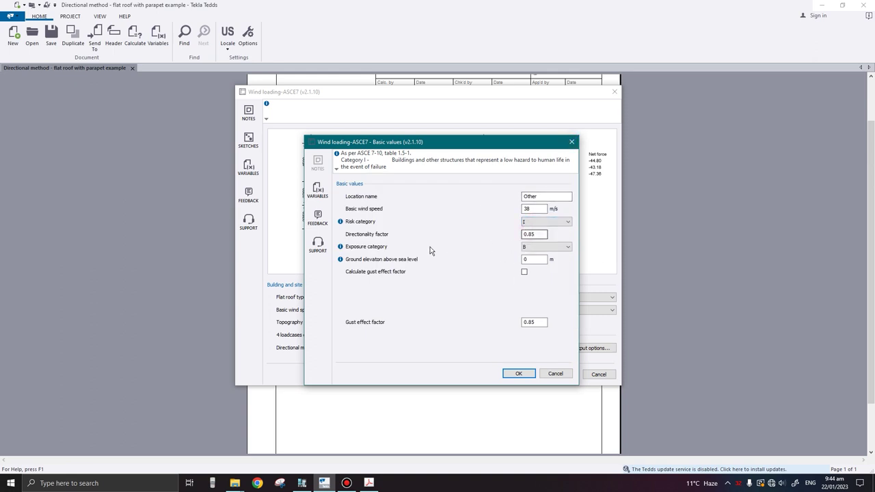
{"action": "left_click", "coordinate": [537, 233]}
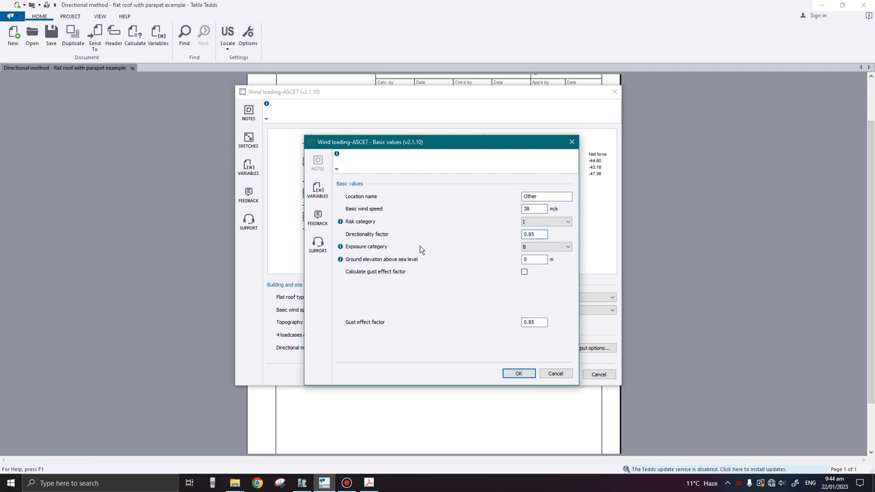
Keep exposure category B, checking its explanation, ground elevation and gust effect factor 0.85.
{"action": "left_click", "coordinate": [555, 250]}
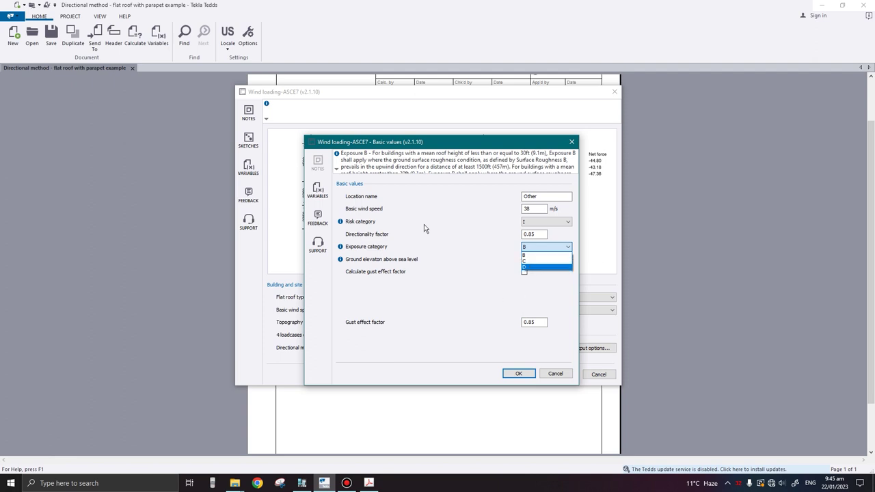
{"action": "left_click", "coordinate": [388, 252]}
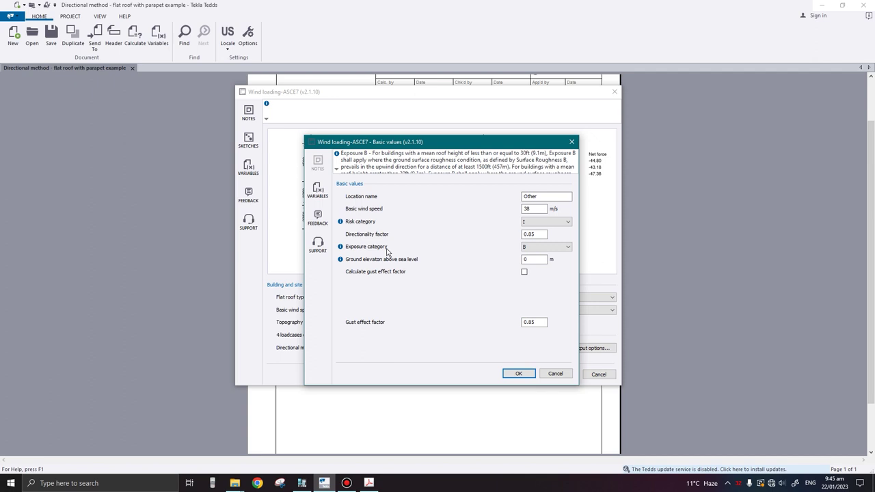
{"action": "left_click", "coordinate": [548, 247]}
{"action": "left_click", "coordinate": [493, 244]}
{"action": "left_click", "coordinate": [336, 168]}
{"action": "left_click", "coordinate": [524, 259]}
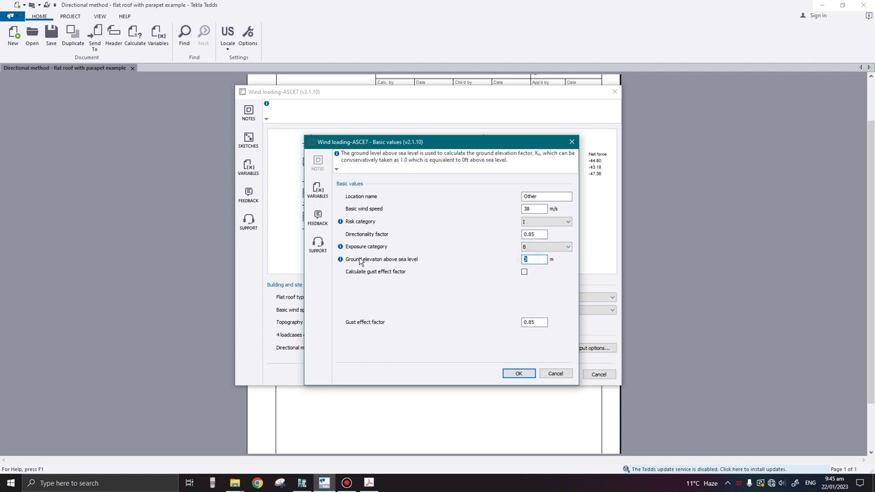
{"action": "left_click", "coordinate": [539, 323]}
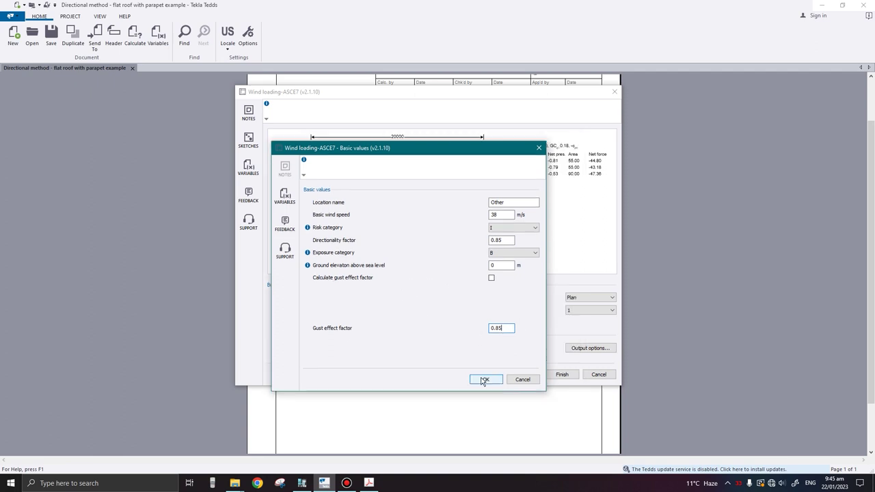
{"action": "left_click", "coordinate": [483, 379]}
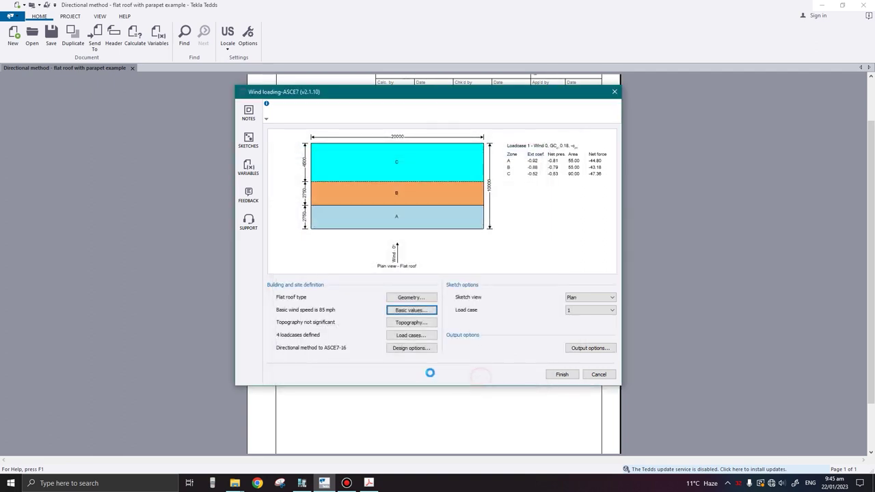
{"action": "left_click", "coordinate": [401, 324]}
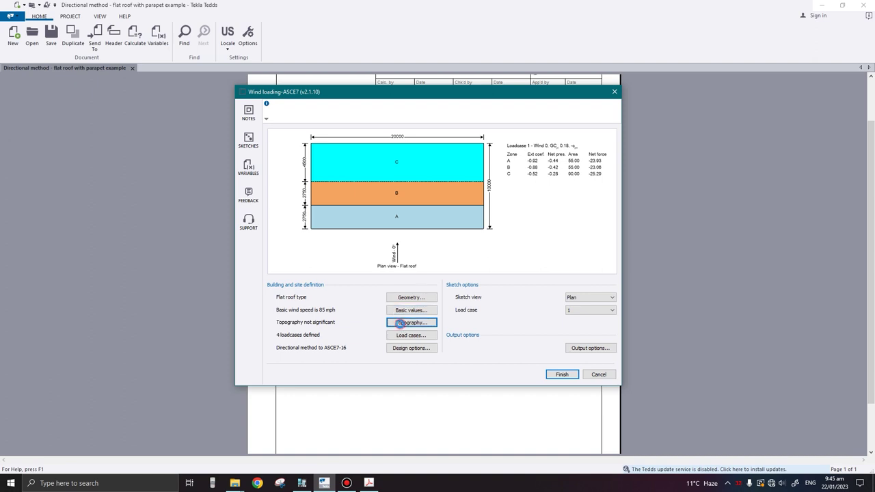
{"action": "left_click_drag", "start_coordinate": [385, 151], "coordinate": [453, 151]}
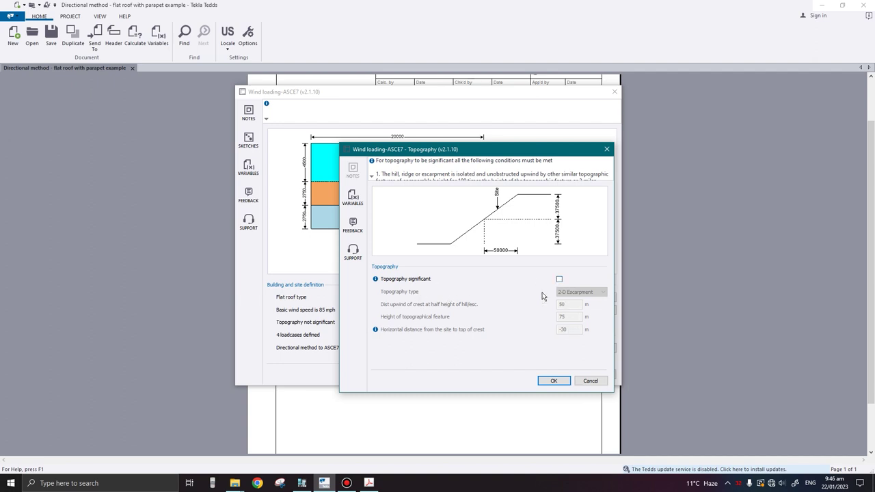
{"action": "left_click", "coordinate": [553, 380]}
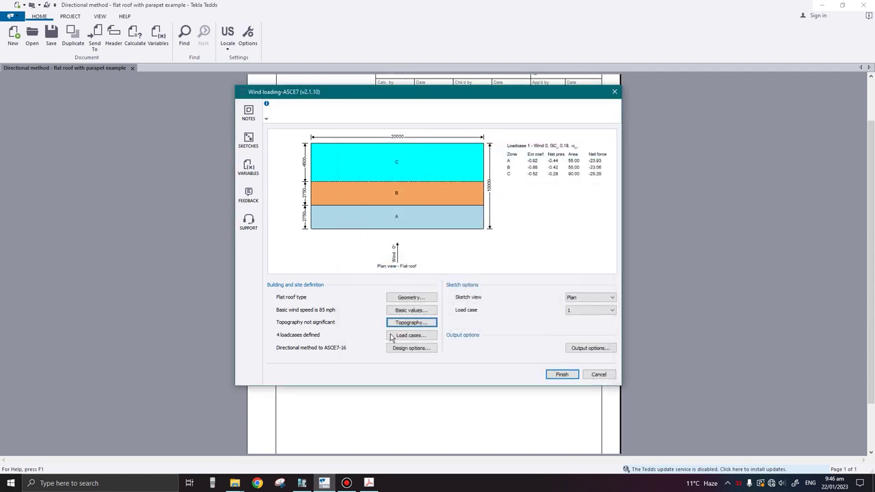
{"action": "left_click", "coordinate": [413, 335]}
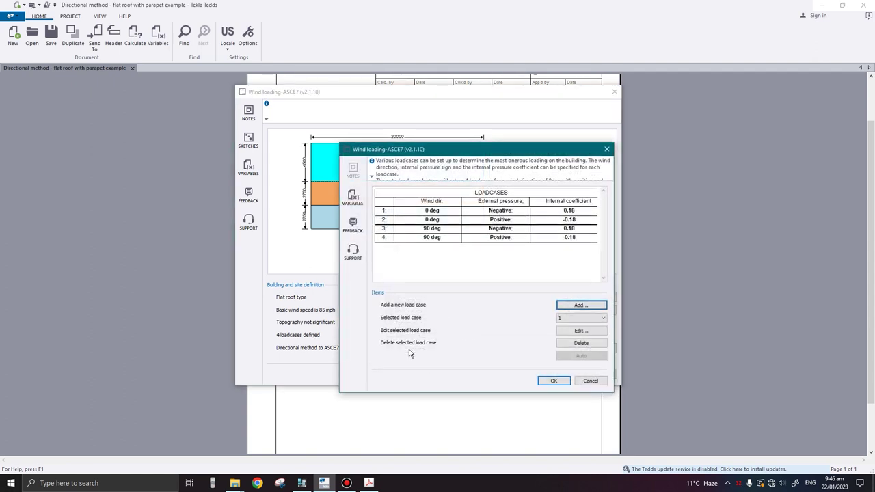
{"action": "left_click_drag", "start_coordinate": [398, 151], "coordinate": [427, 153]}
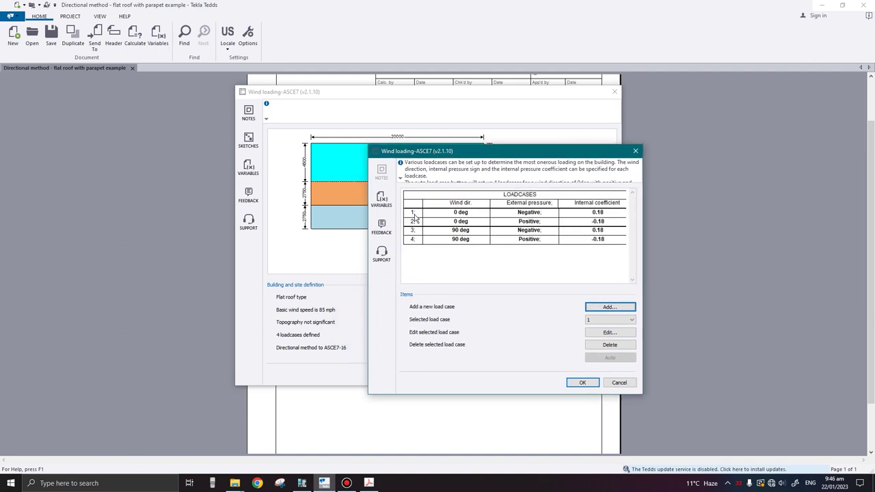
{"action": "left_click_drag", "start_coordinate": [445, 151], "coordinate": [520, 146]}
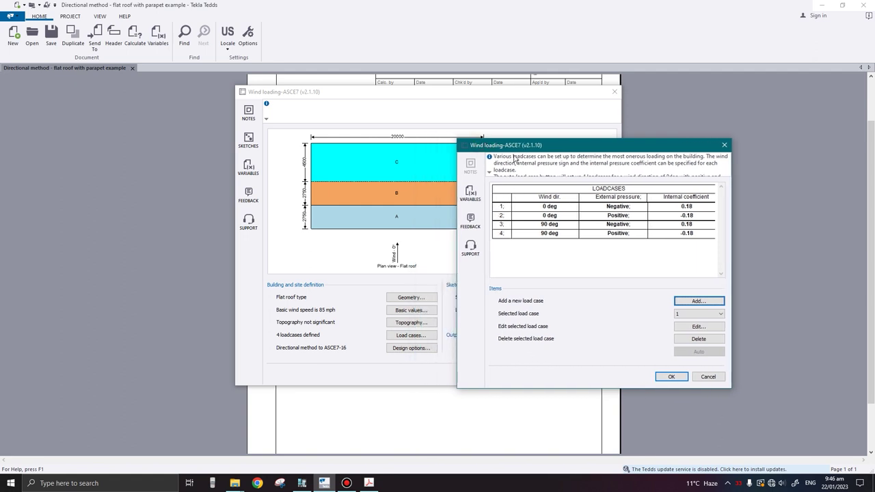
{"action": "left_click_drag", "start_coordinate": [513, 145], "coordinate": [552, 145]}
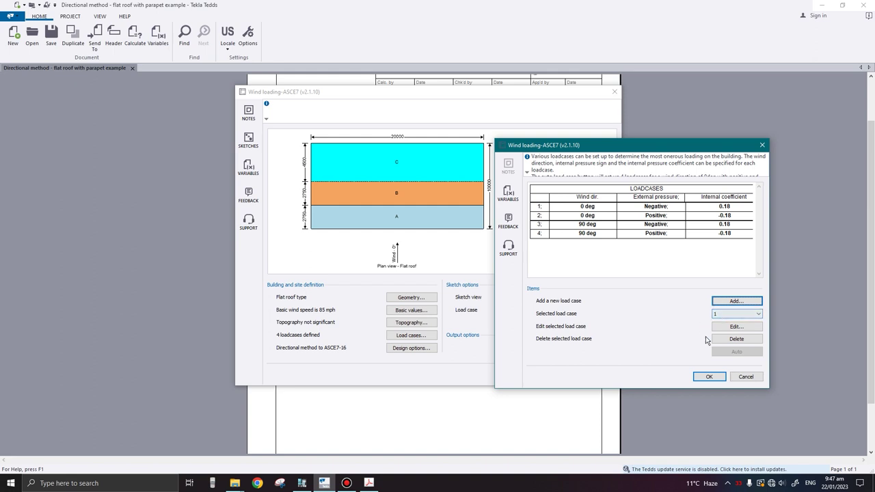
Accept the load cases, keep ASCE7-16 with the Directional design method, and confirm the geometry.
{"action": "left_click", "coordinate": [710, 376]}
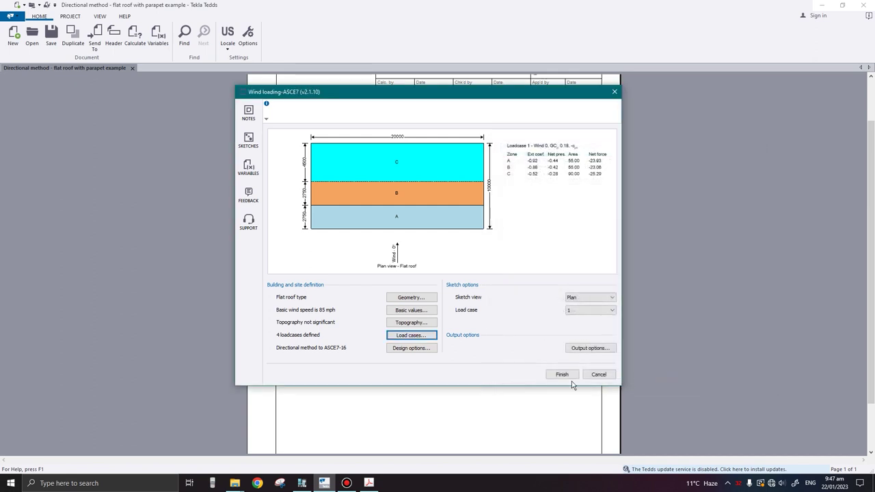
{"action": "left_click", "coordinate": [416, 349]}
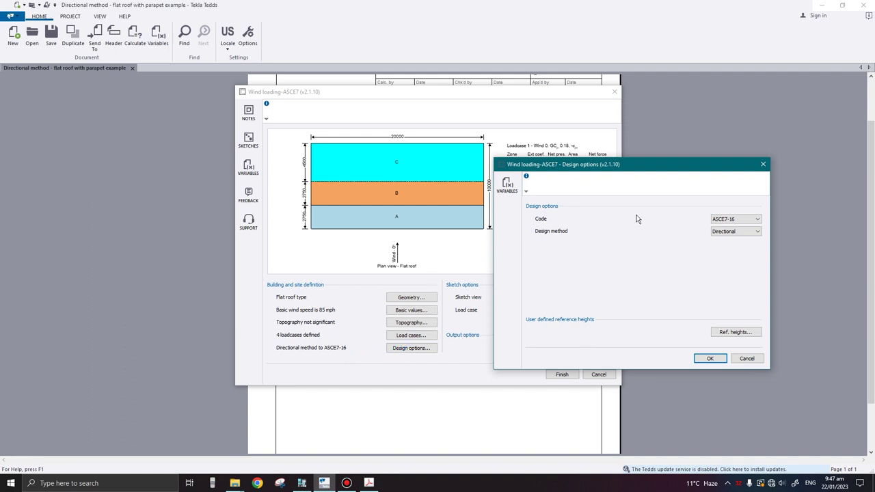
{"action": "left_click", "coordinate": [745, 220]}
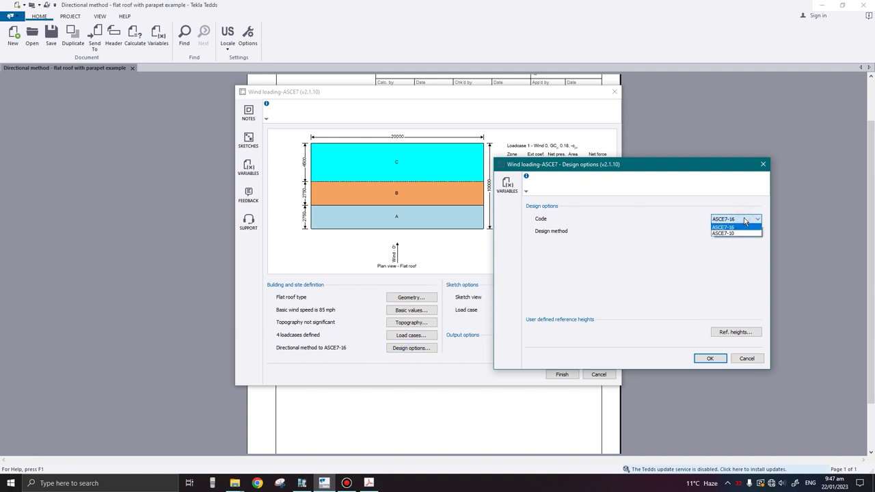
{"action": "left_click", "coordinate": [743, 227]}
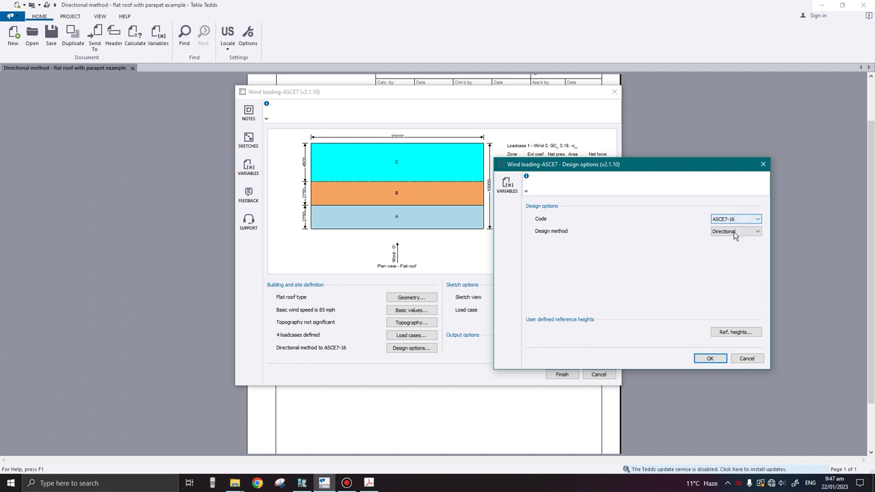
{"action": "left_click", "coordinate": [732, 232]}
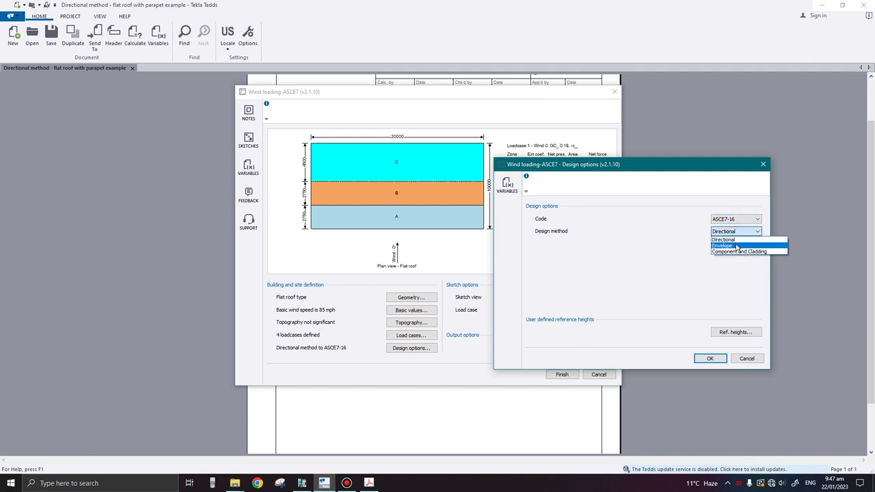
{"action": "left_click", "coordinate": [736, 245]}
{"action": "left_click", "coordinate": [735, 232]}
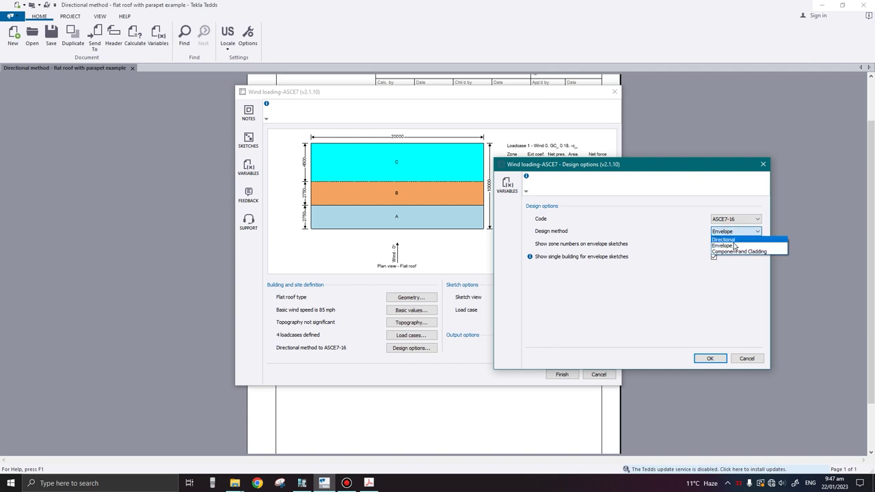
{"action": "left_click", "coordinate": [737, 240]}
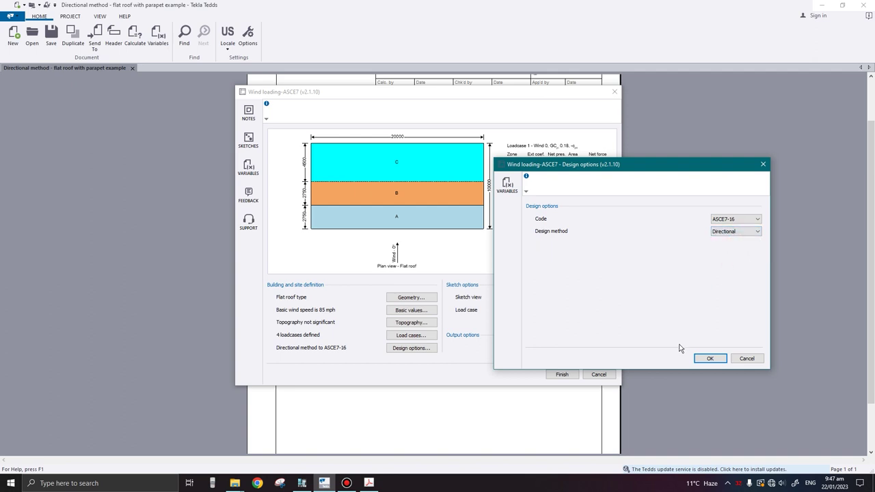
{"action": "left_click", "coordinate": [711, 358]}
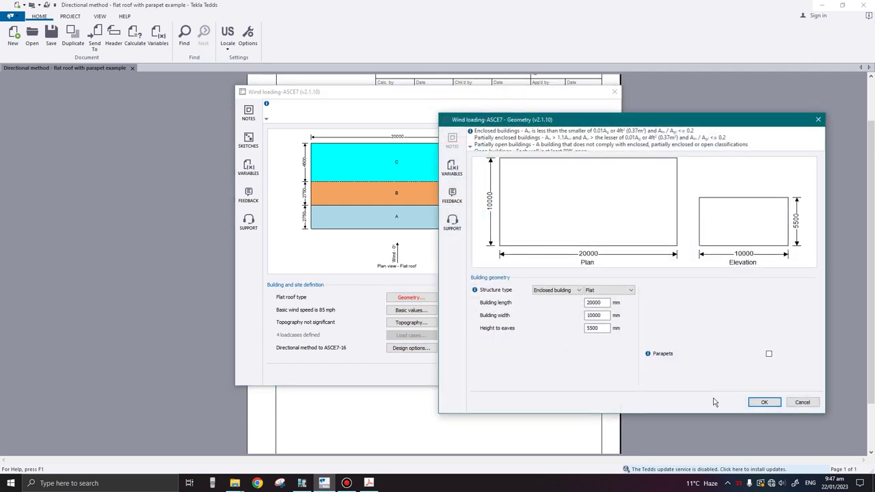
{"action": "left_click", "coordinate": [757, 401]}
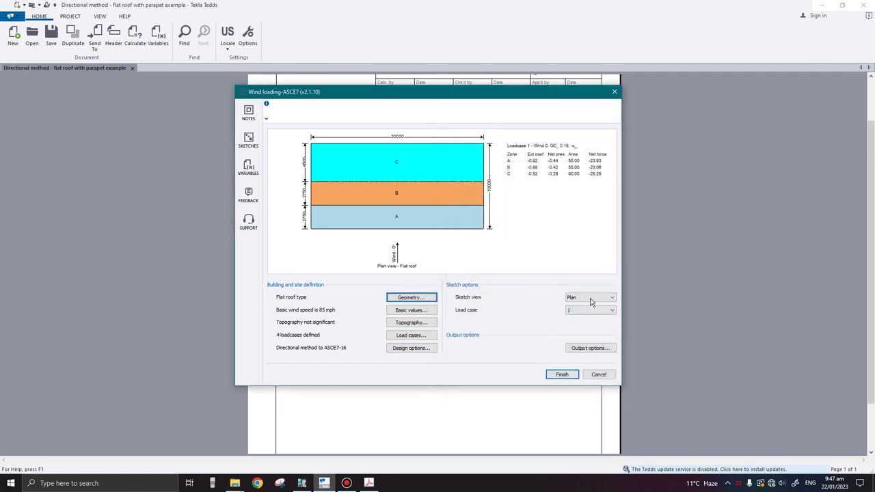
Keep Full output with all sketches and generate the 6-page ASCE7-16 directional wind loading report.
{"action": "left_click", "coordinate": [590, 348]}
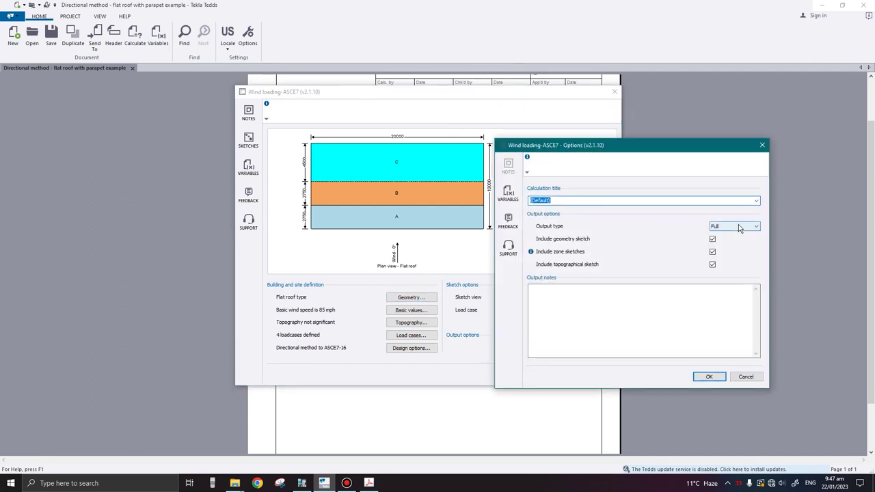
{"action": "left_click", "coordinate": [738, 227]}
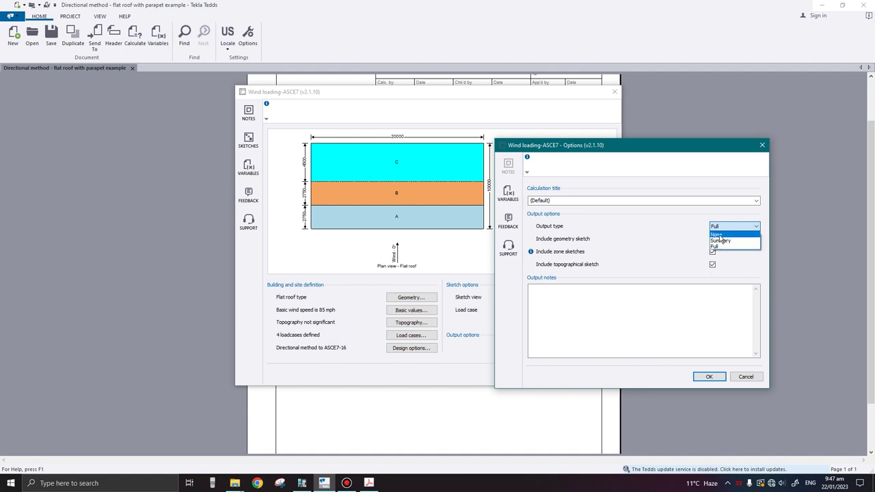
{"action": "left_click", "coordinate": [670, 288]}
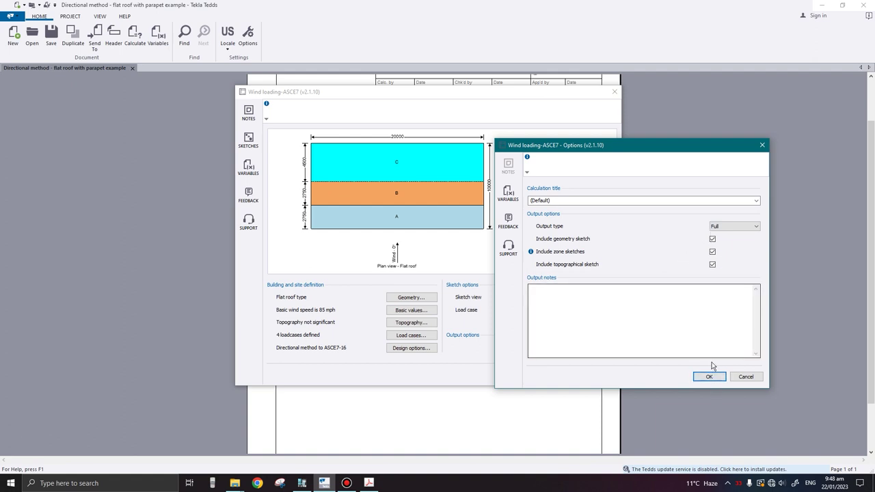
{"action": "left_click", "coordinate": [709, 378]}
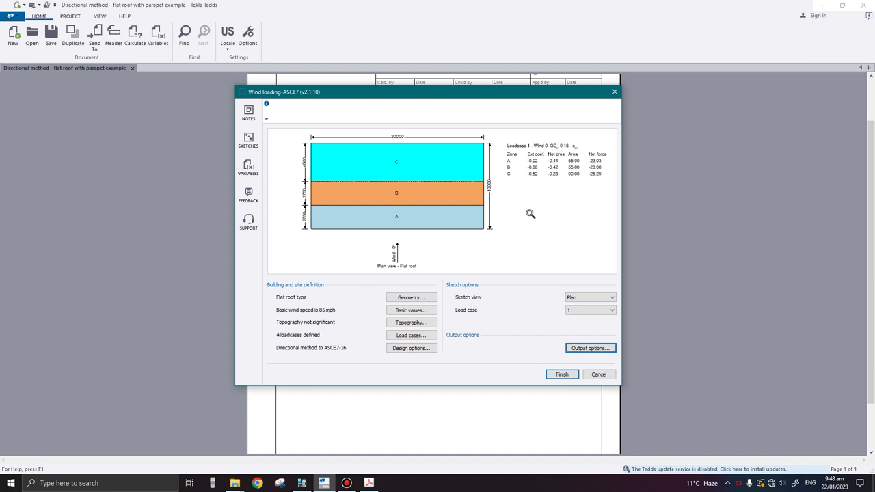
{"action": "left_click", "coordinate": [561, 375]}
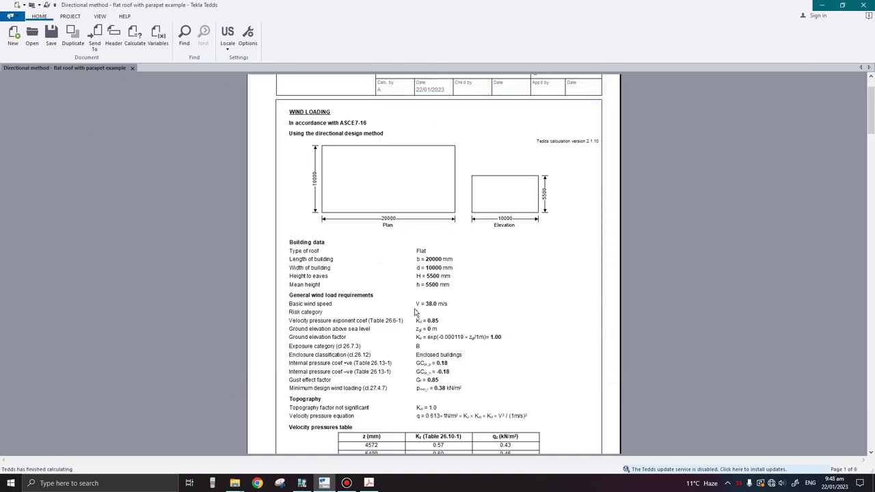
{"action": "scroll", "coordinate": [418, 313], "scroll_direction": "down", "scroll_amount": 10}
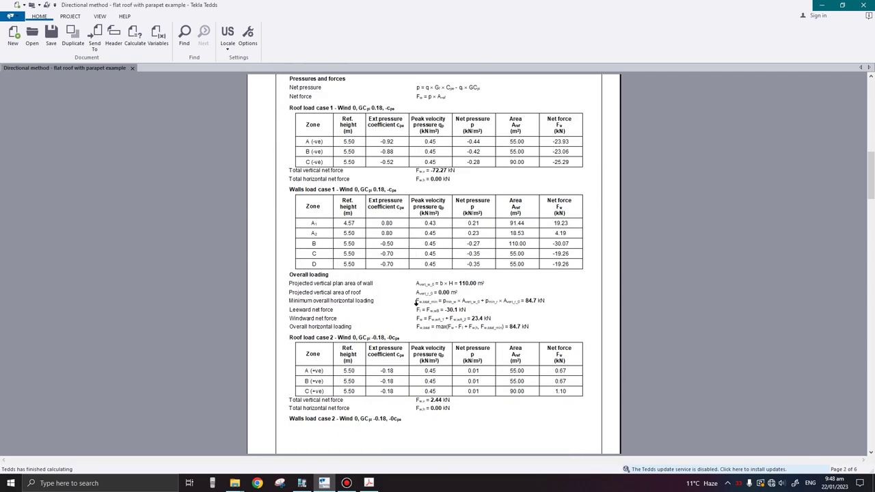
{"action": "scroll", "coordinate": [418, 312], "scroll_direction": "down", "scroll_amount": 20}
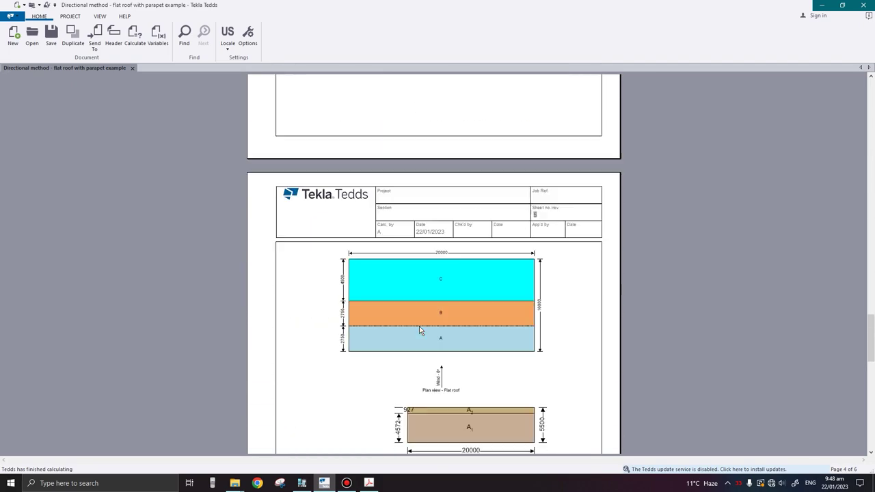
{"action": "scroll", "coordinate": [419, 324], "scroll_direction": "up", "scroll_amount": 10}
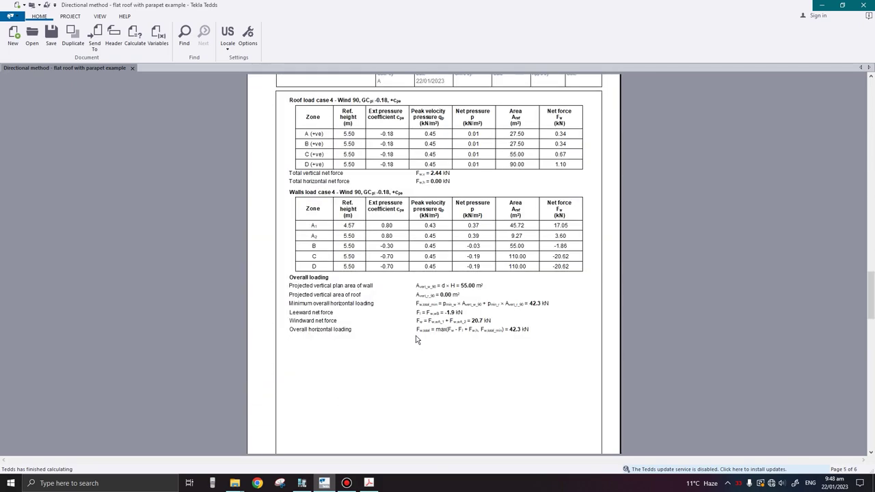
{"action": "scroll", "coordinate": [416, 339], "scroll_direction": "up", "scroll_amount": 20}
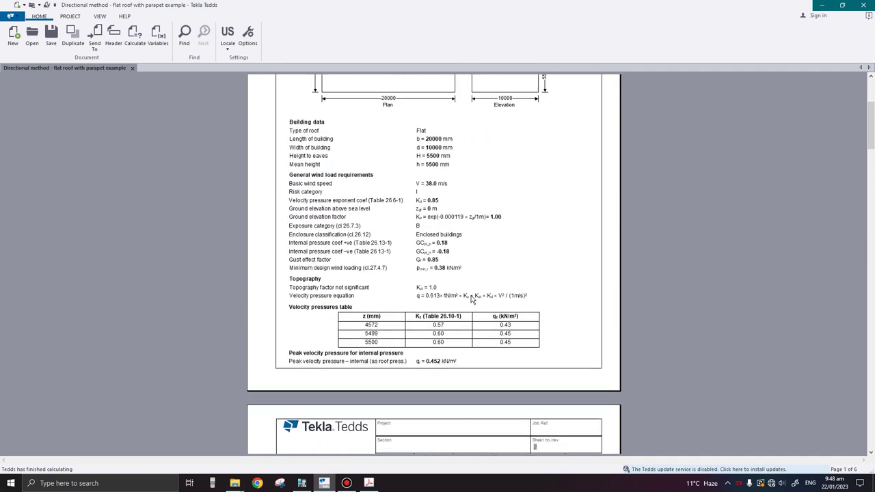
{"action": "scroll", "coordinate": [469, 302], "scroll_direction": "up", "scroll_amount": 3}
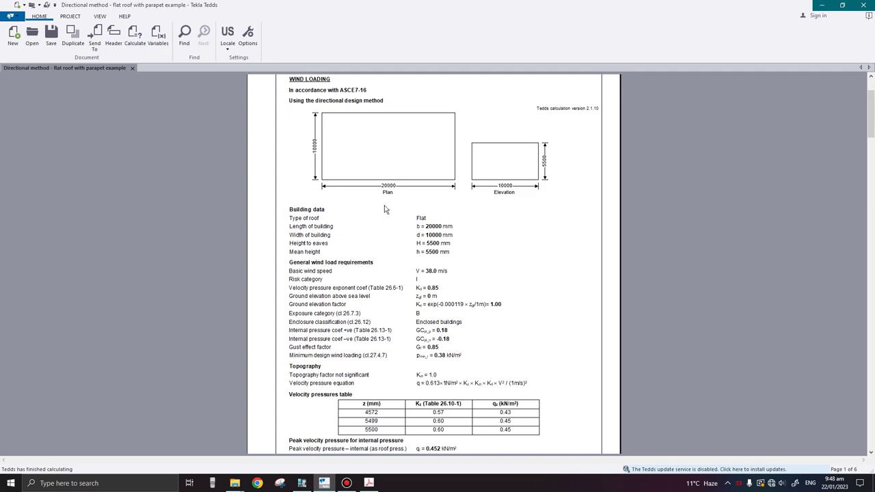
{"action": "scroll", "coordinate": [381, 264], "scroll_direction": "down", "scroll_amount": 3}
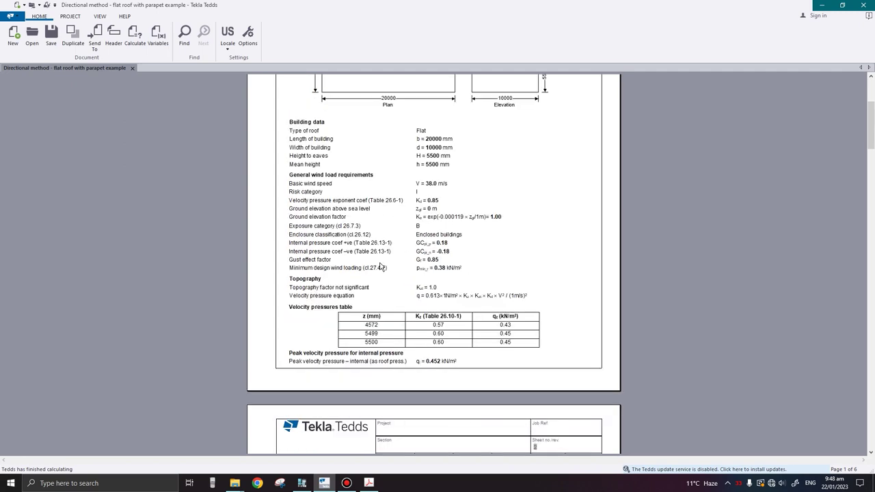
{"action": "scroll", "coordinate": [381, 266], "scroll_direction": "down", "scroll_amount": 9}
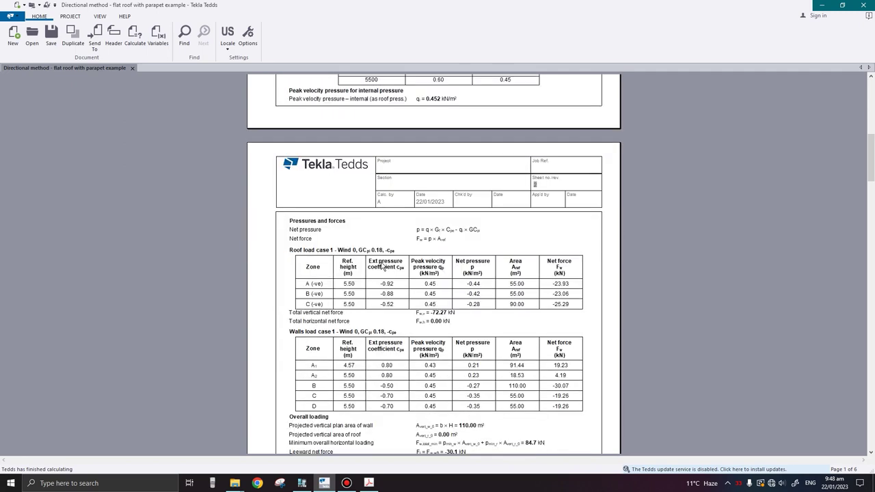
{"action": "scroll", "coordinate": [382, 263], "scroll_direction": "down", "scroll_amount": 6}
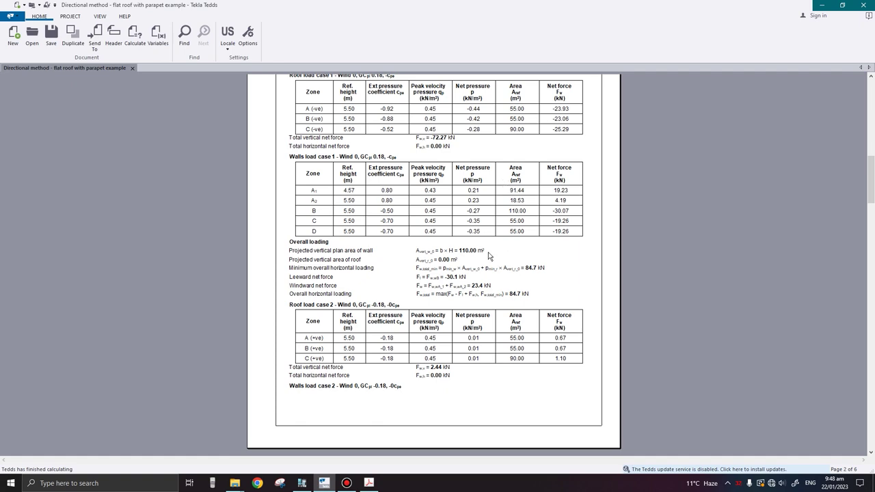
{"action": "scroll", "coordinate": [495, 252], "scroll_direction": "down", "scroll_amount": 9}
{"action": "scroll", "coordinate": [495, 252], "scroll_direction": "down", "scroll_amount": 9}
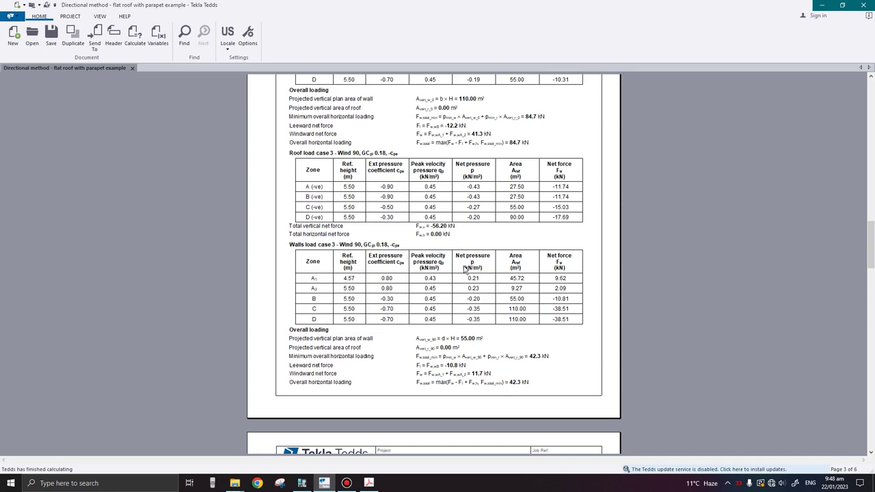
{"action": "scroll", "coordinate": [462, 331], "scroll_direction": "down", "scroll_amount": 20}
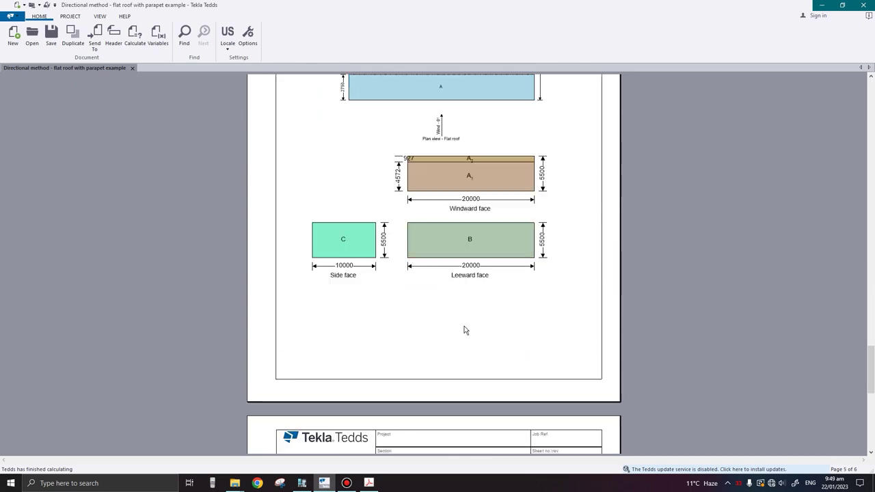
{"action": "scroll", "coordinate": [469, 311], "scroll_direction": "up", "scroll_amount": 20}
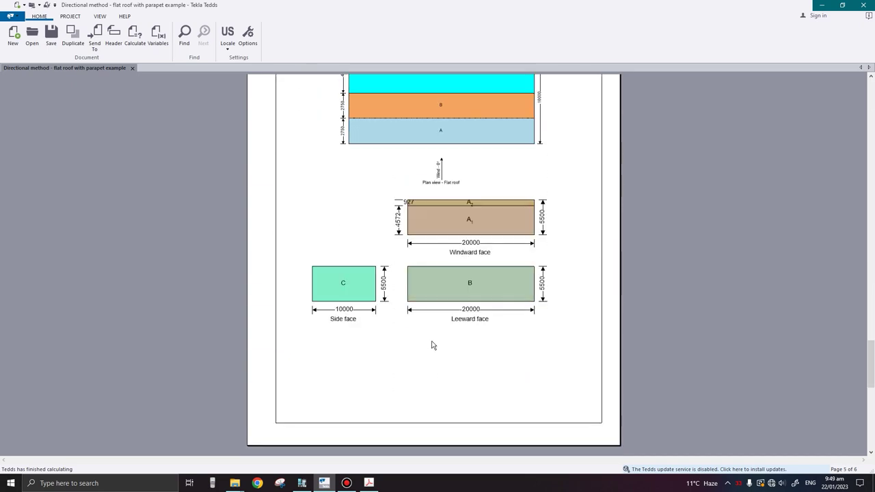
{"action": "scroll", "coordinate": [431, 384], "scroll_direction": "up", "scroll_amount": 3}
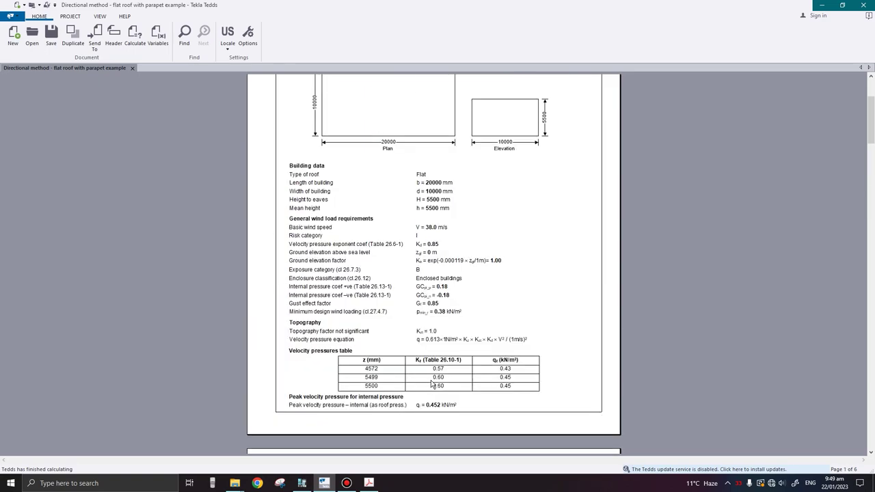